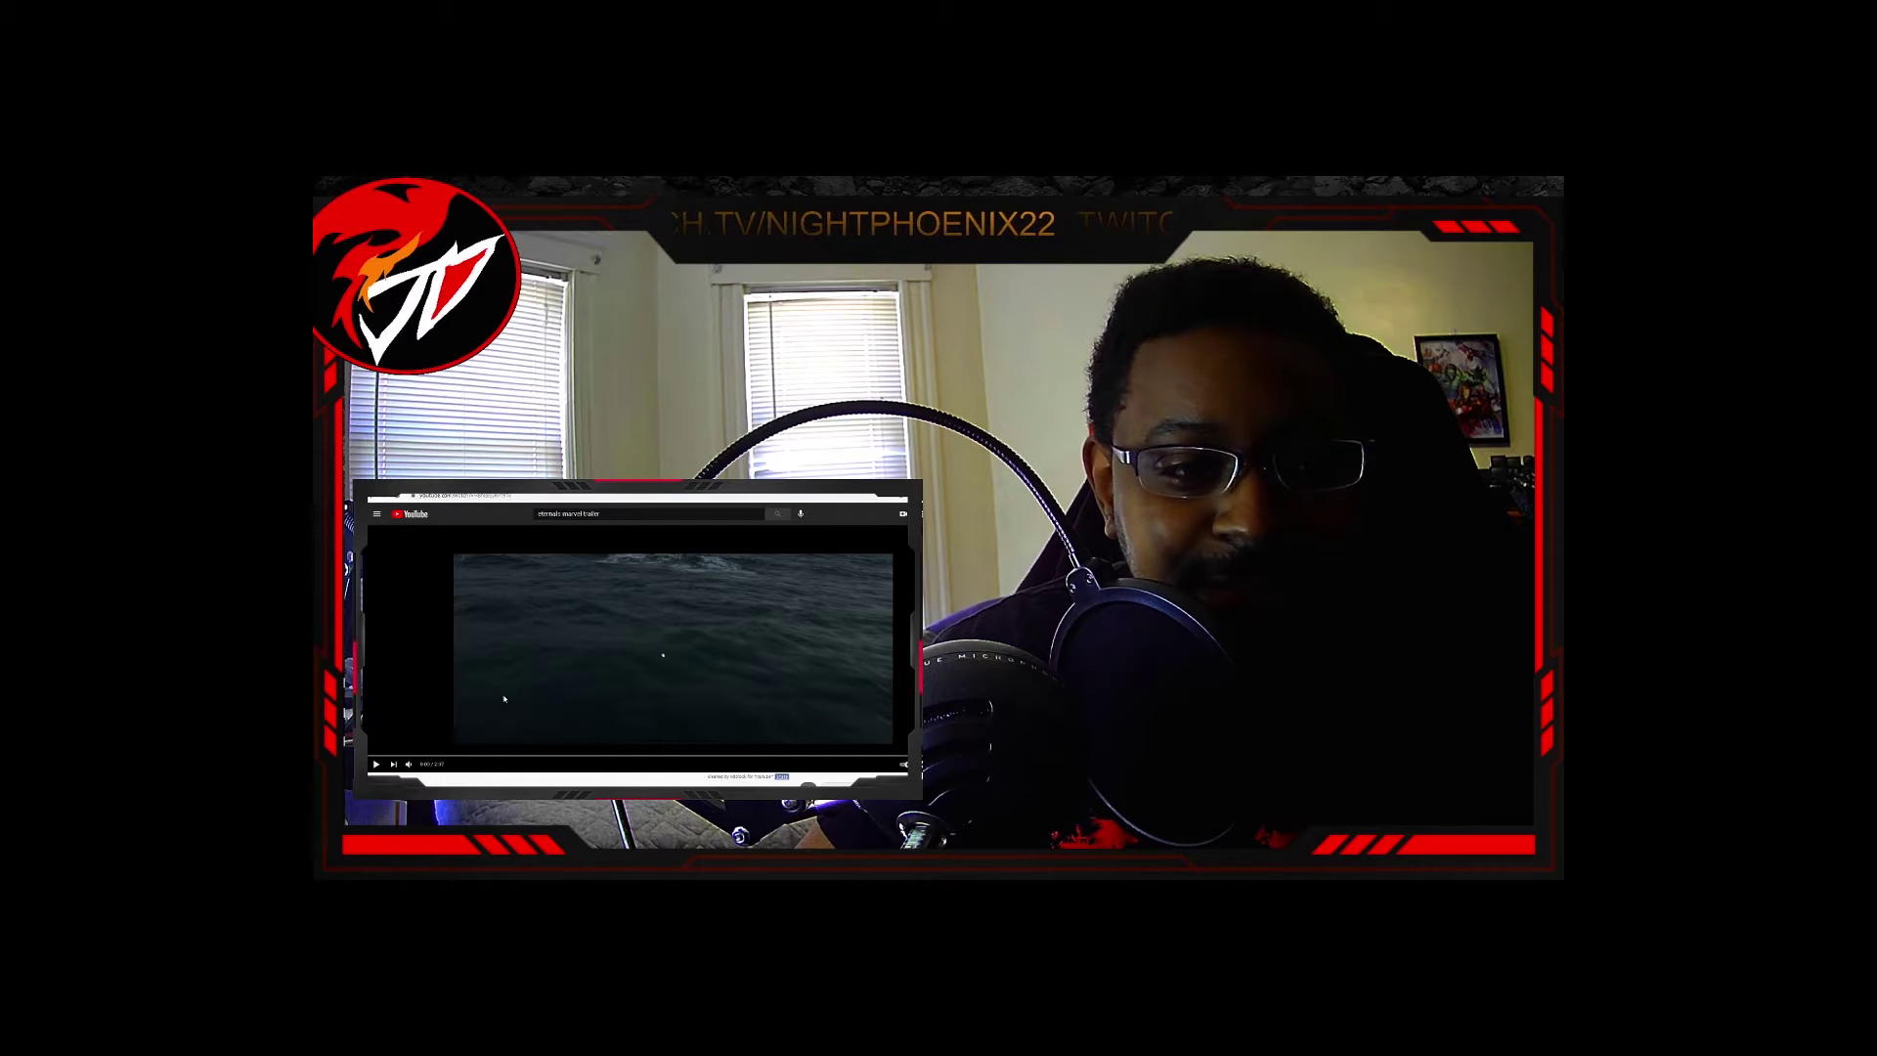
Start the Eternals teaser trailer playing from its opening ocean shot.
left_click(376, 765)
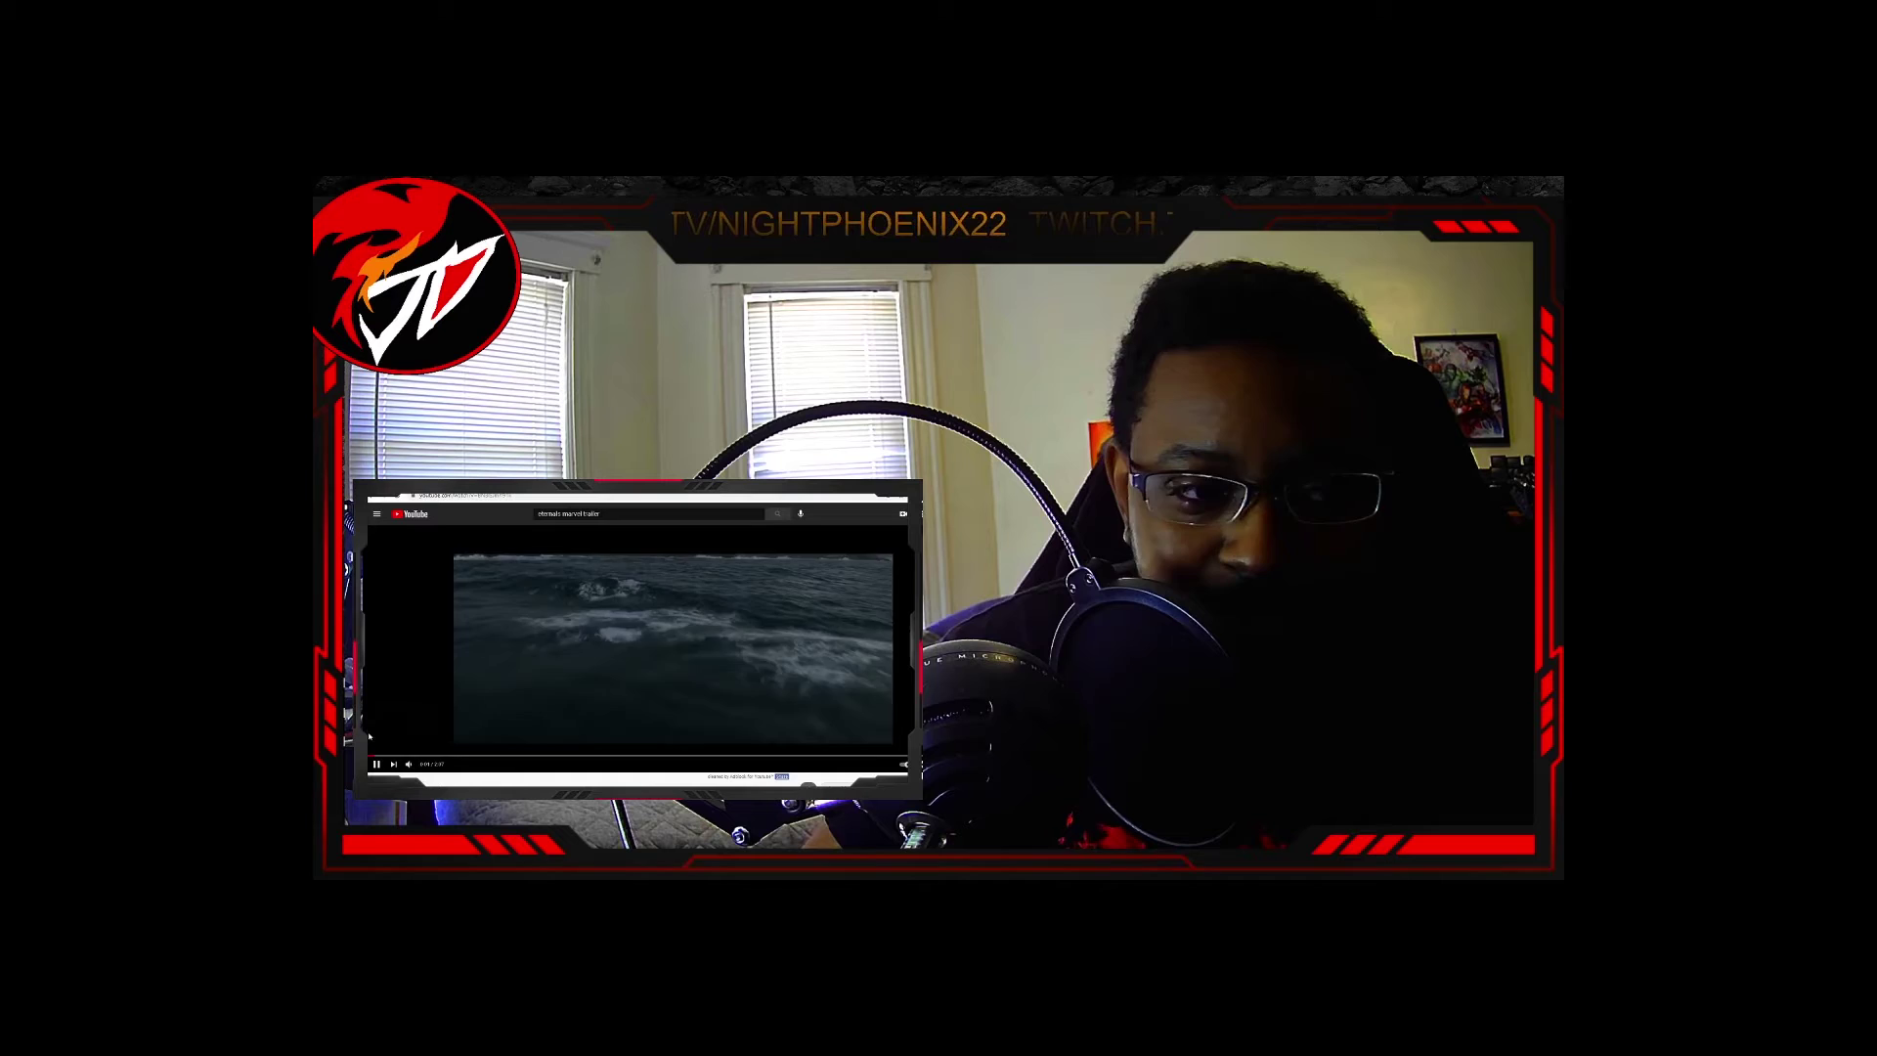